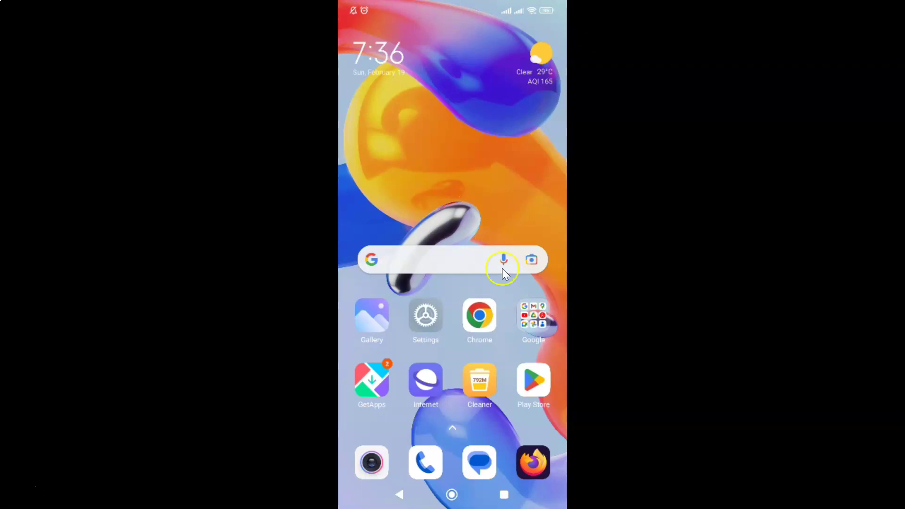
Step: Launch Chrome and go to Settings, then Privacy and security
{"action": "left_click", "coordinate": [477, 319]}
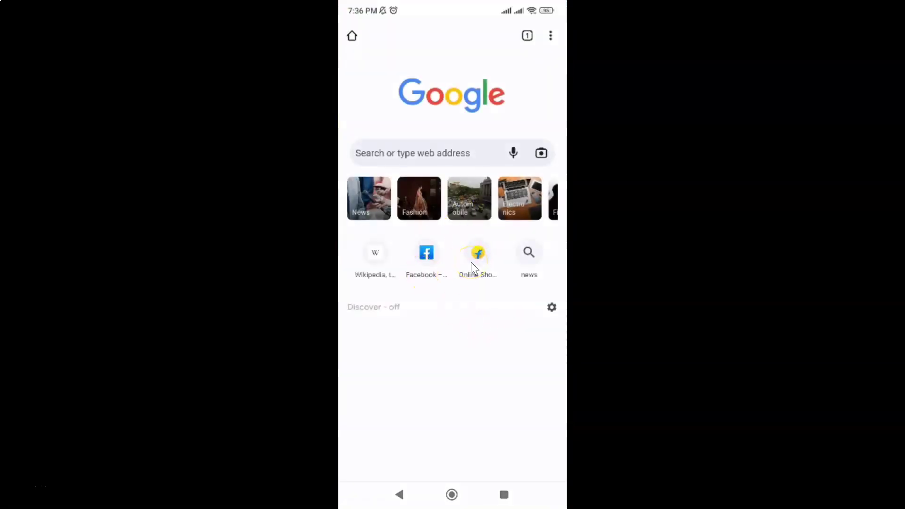
{"action": "left_click", "coordinate": [552, 35]}
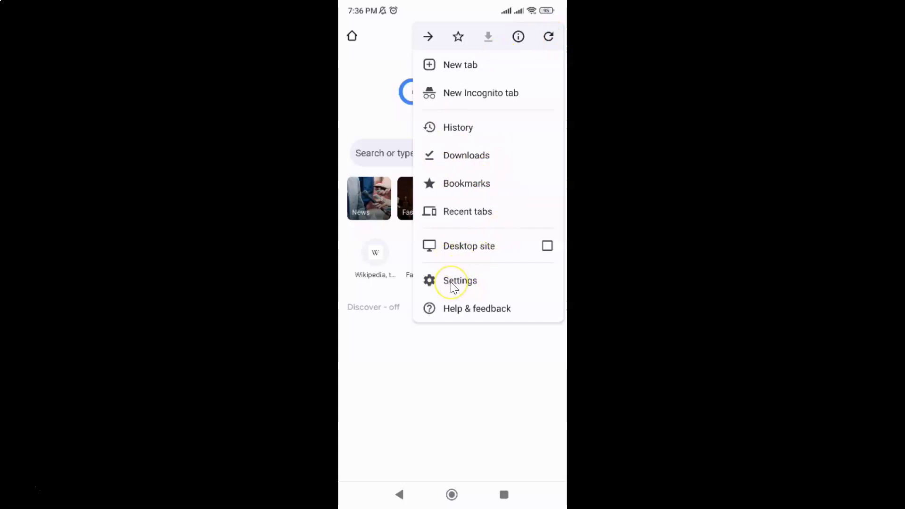
{"action": "left_click", "coordinate": [453, 283]}
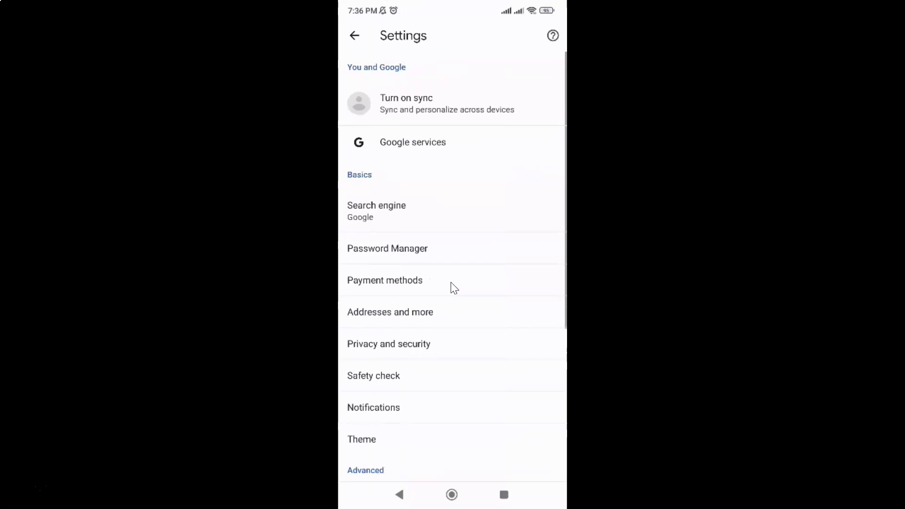
{"action": "scroll", "coordinate": [453, 287], "scroll_direction": "down", "scroll_amount": 3}
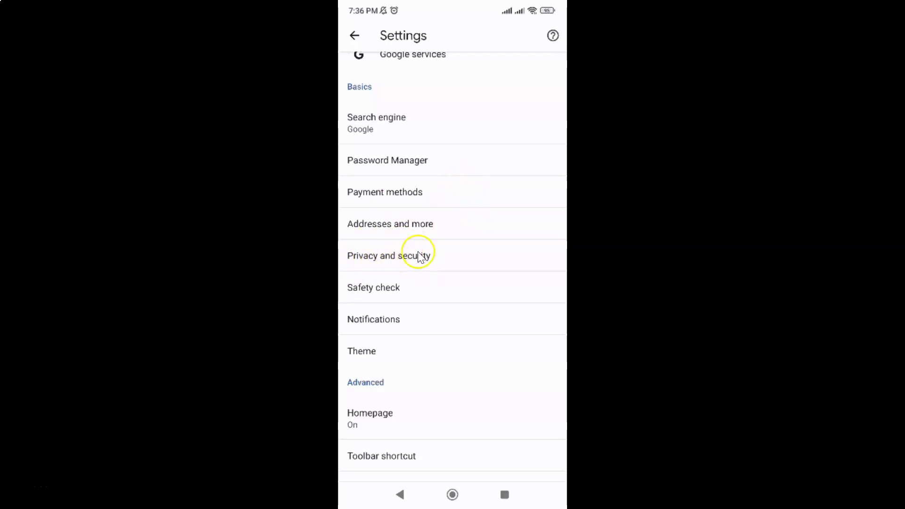
{"action": "left_click", "coordinate": [399, 256]}
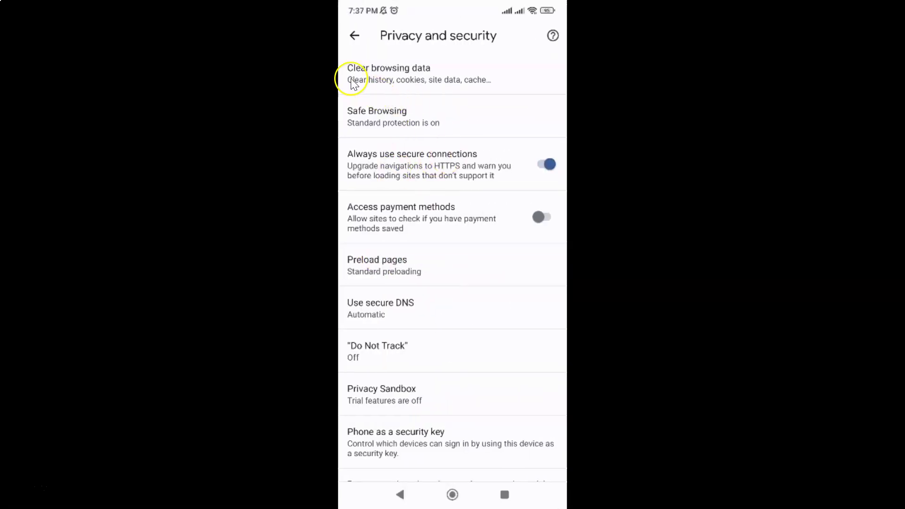
Step: Open Clear browsing data, preview the Advanced list, then return to the Basic view
{"action": "left_click", "coordinate": [423, 74]}
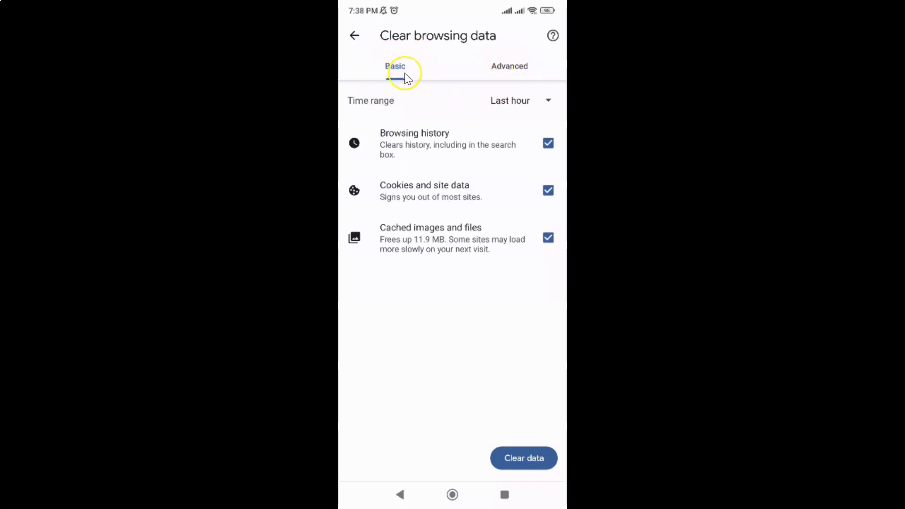
{"action": "left_click", "coordinate": [516, 67]}
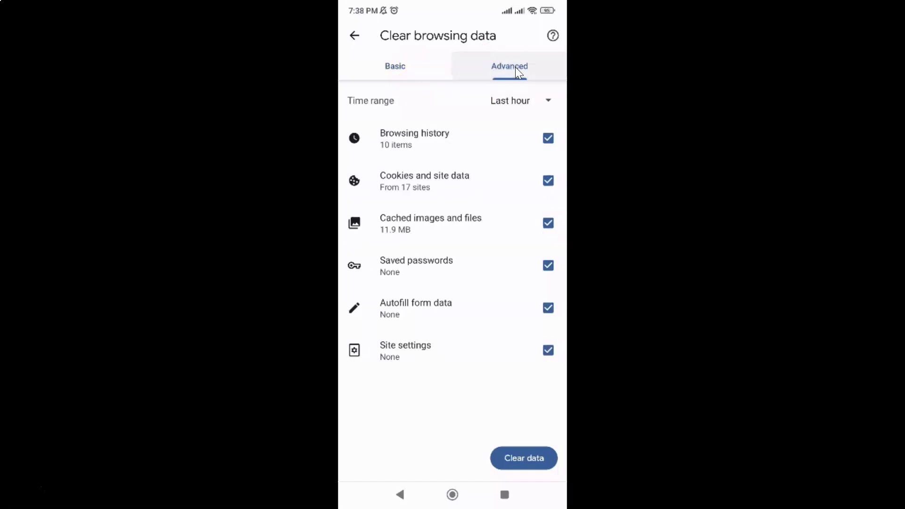
{"action": "left_click", "coordinate": [394, 70]}
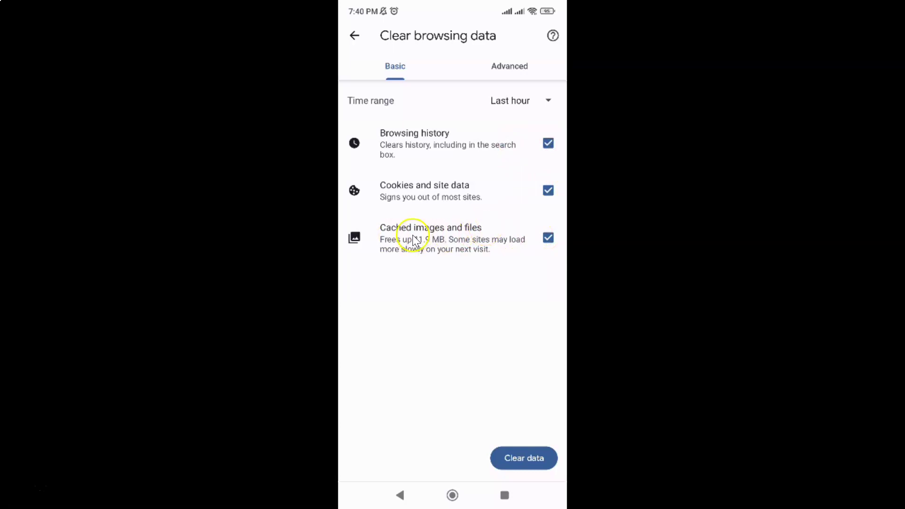
Step: Uncheck Browsing history and Cookies and site data, keeping Cached images and files
{"action": "left_click", "coordinate": [425, 141]}
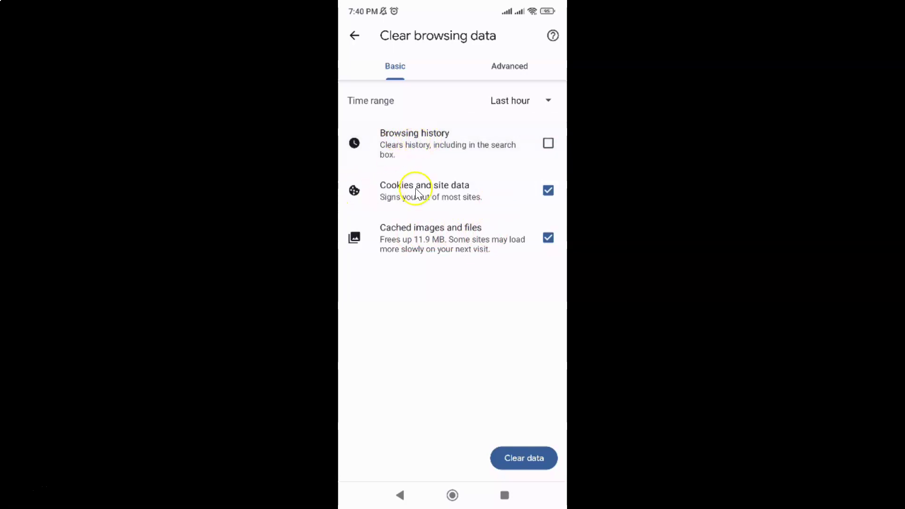
{"action": "left_click", "coordinate": [445, 191]}
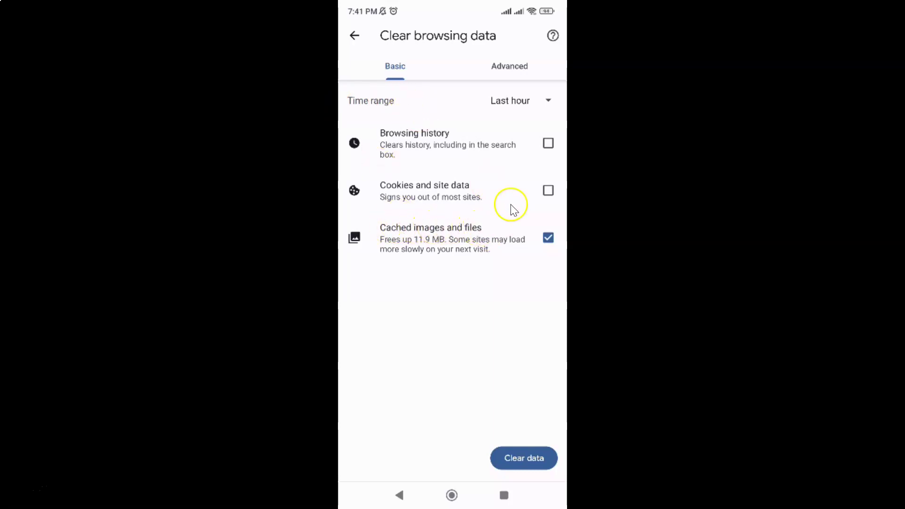
Step: Choose All time from the Time range dropdown
{"action": "left_click", "coordinate": [543, 104]}
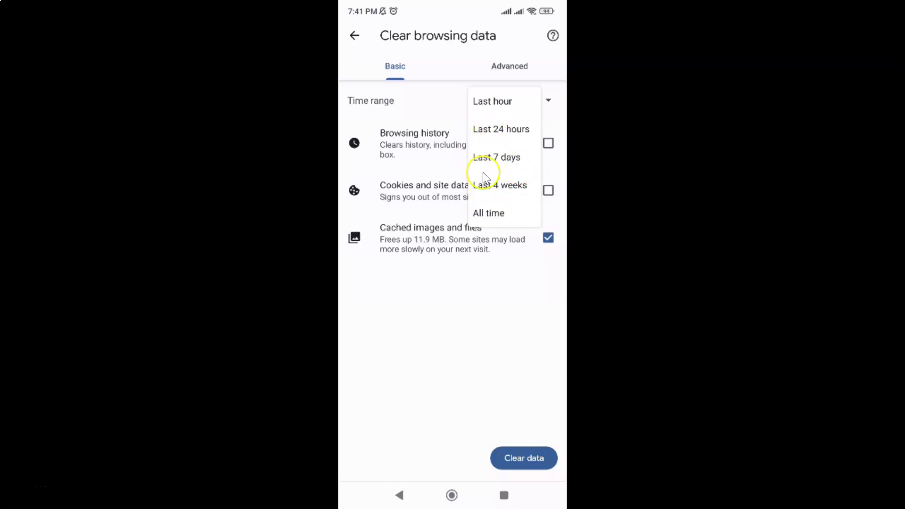
{"action": "left_click", "coordinate": [499, 213]}
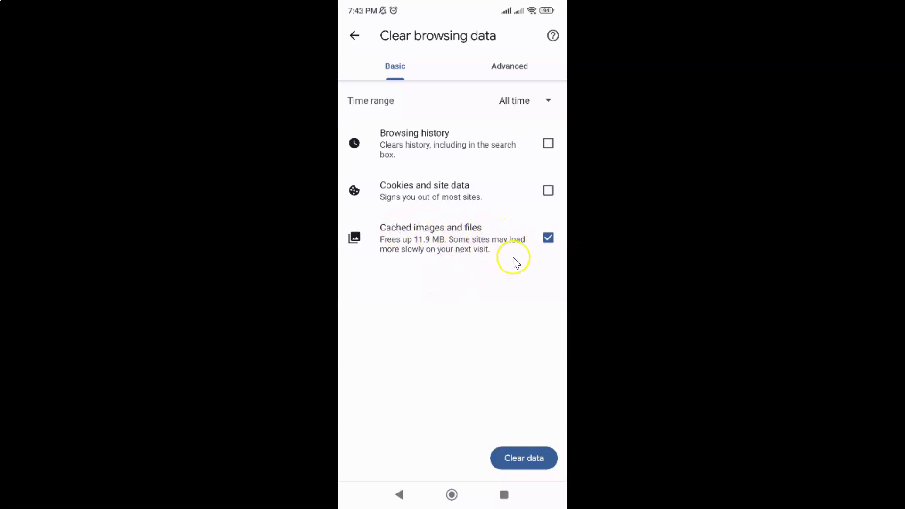
Step: Clear the cached images and files, then reopen Clear browsing data to confirm under 1 MB remains
{"action": "left_click", "coordinate": [524, 458]}
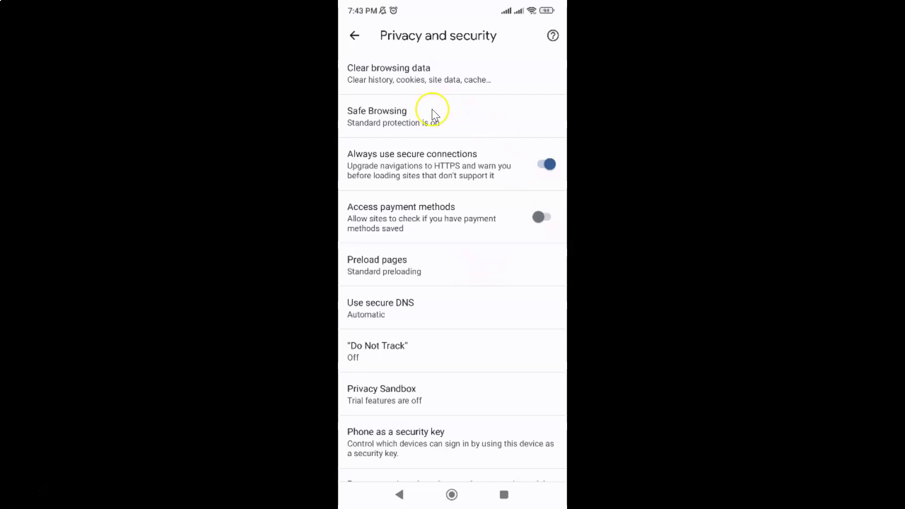
{"action": "left_click", "coordinate": [423, 70]}
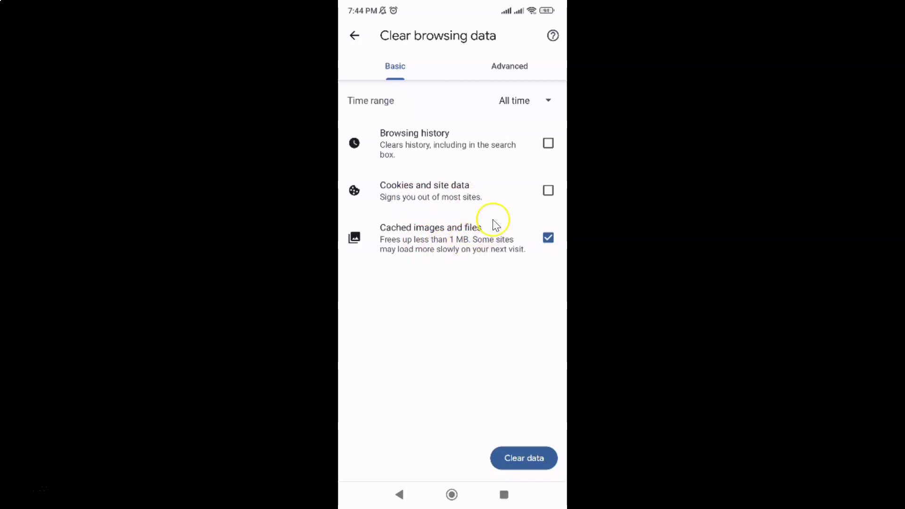
Step: Back out of settings to the Chrome new-tab page with the Google search box
{"action": "left_click", "coordinate": [356, 37]}
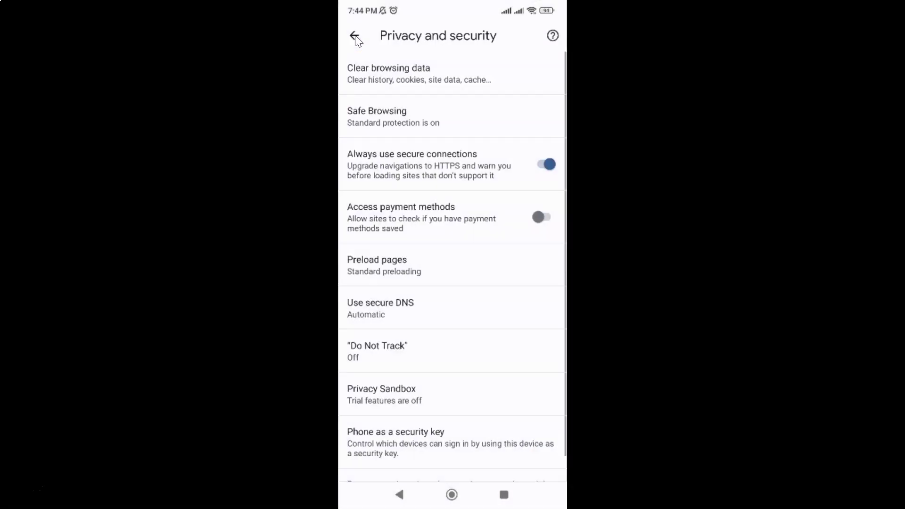
{"action": "left_click", "coordinate": [355, 37]}
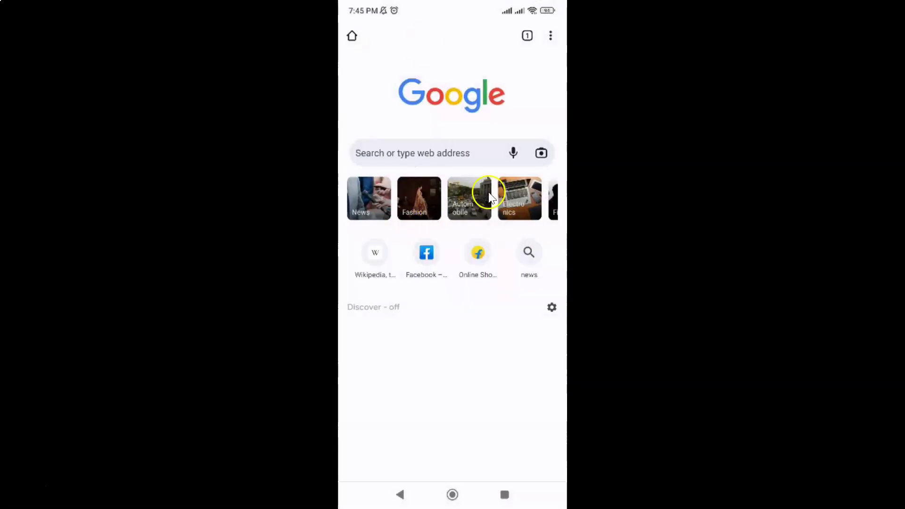